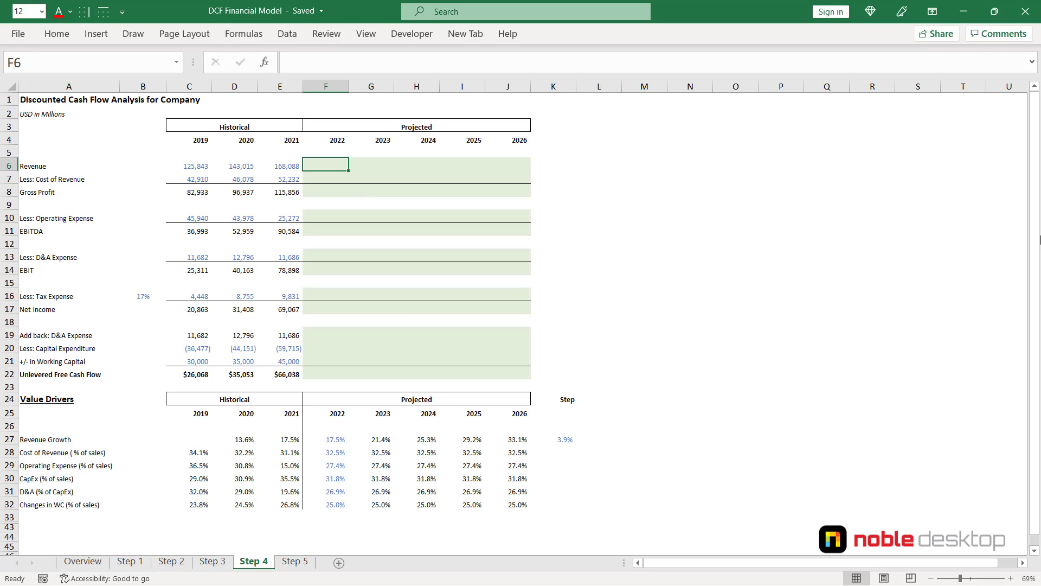
Calculate 2022 projected revenue in F6 by growing 2021 revenue at the 2022 growth rate, with =E6*(1+F27)
type("=")
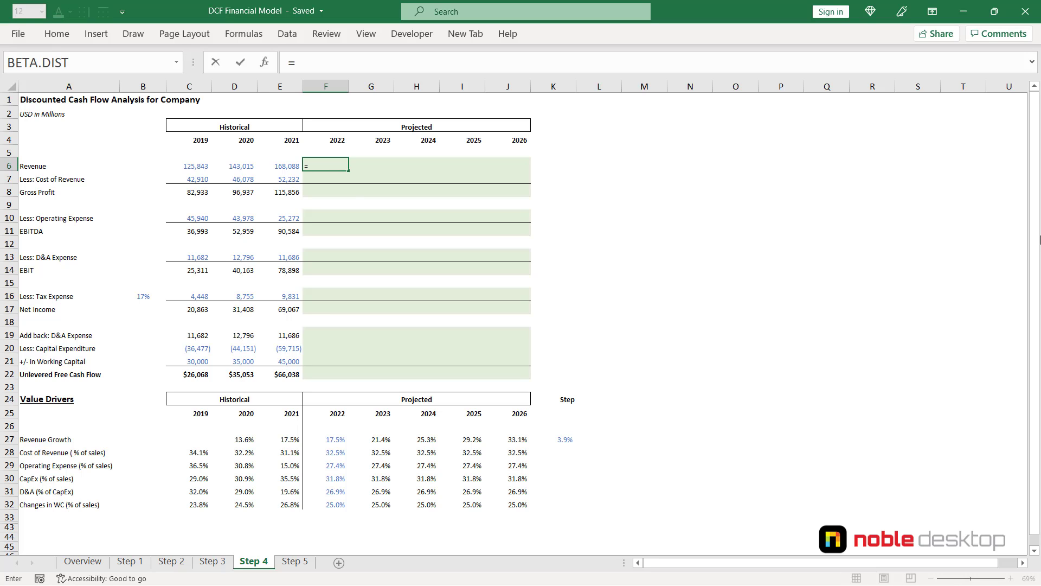
key("Left")
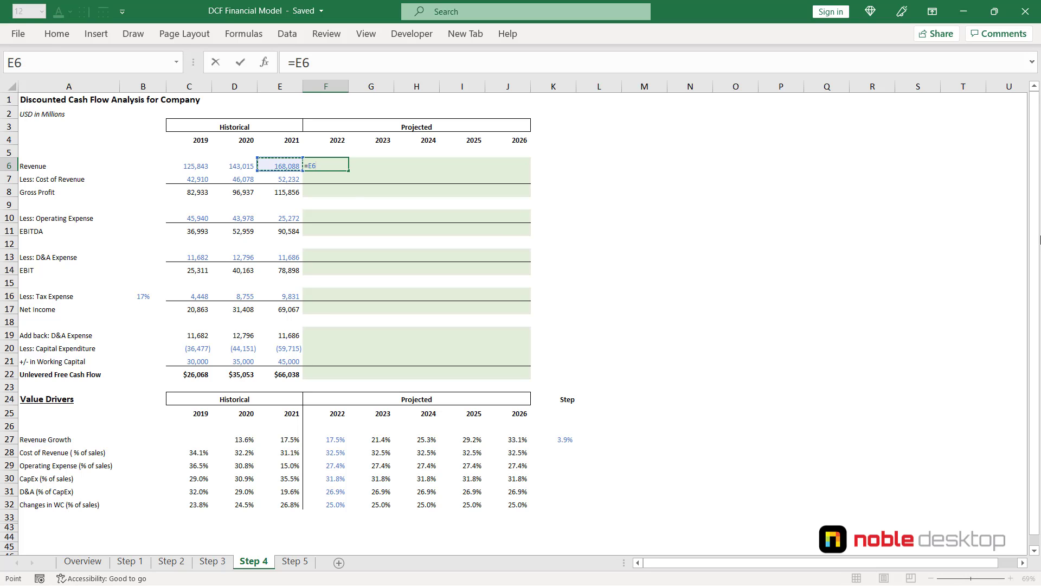
type("*(1+")
key("ctrl+Down")
key("ctrl+Down")
key("ctrl+Down")
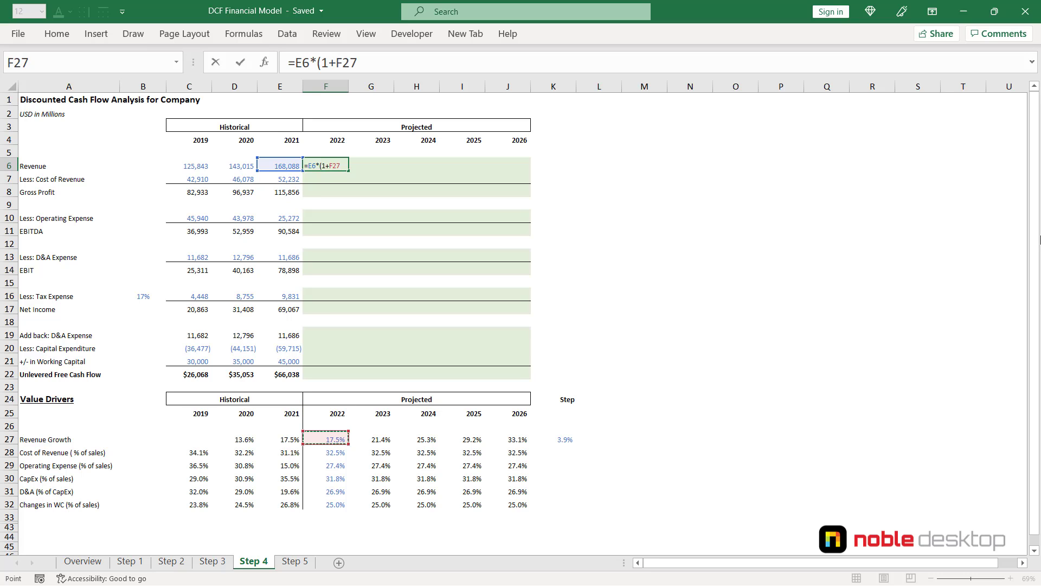
type(")")
key("Return")
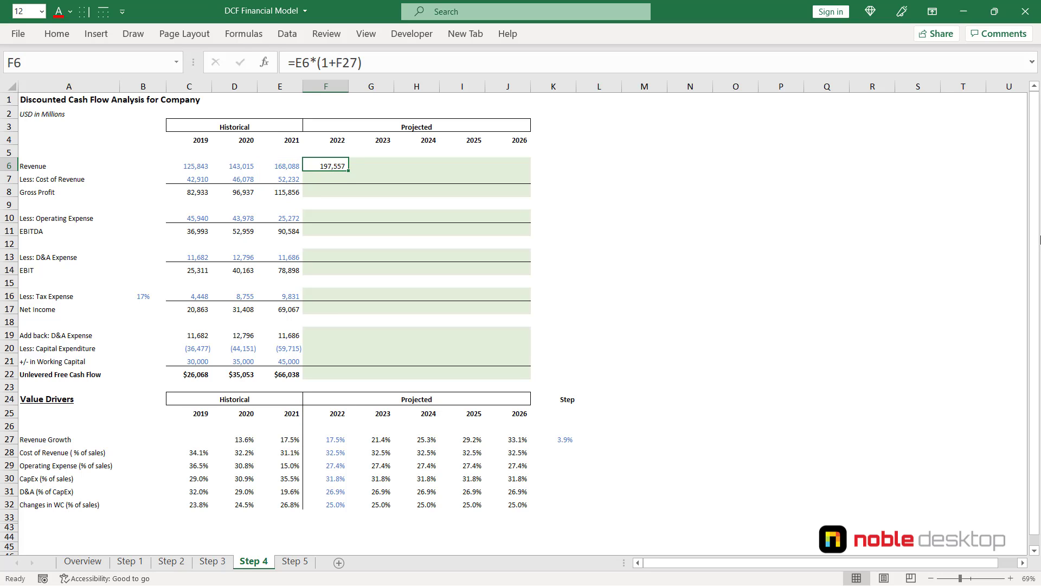
Calculate the 2022 cost of revenue in F7 as its percentage of sales times revenue, with =F28*F6
type("=")
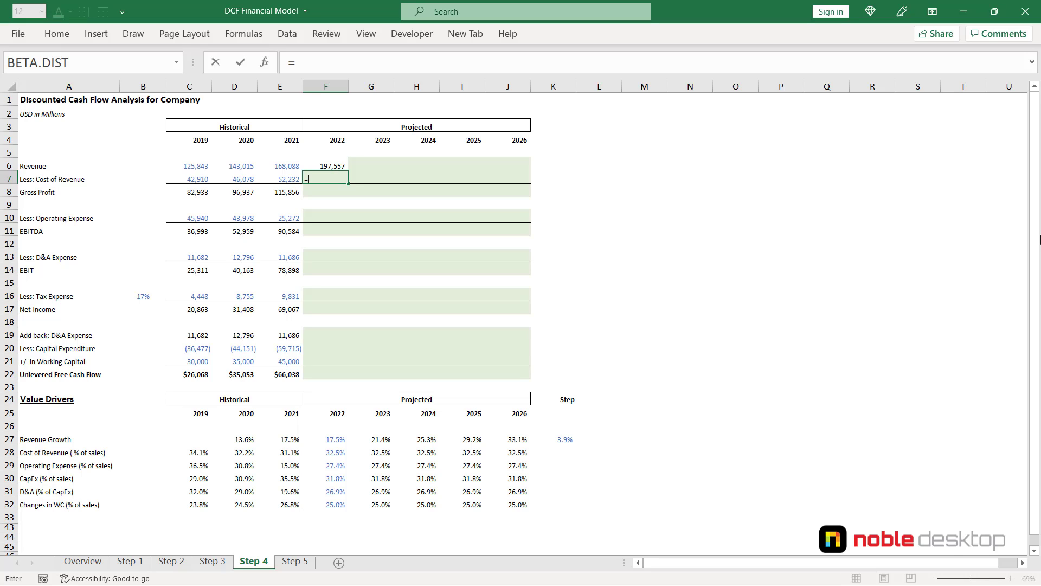
key("ctrl+Down")
key("ctrl+Down")
key("ctrl+Down")
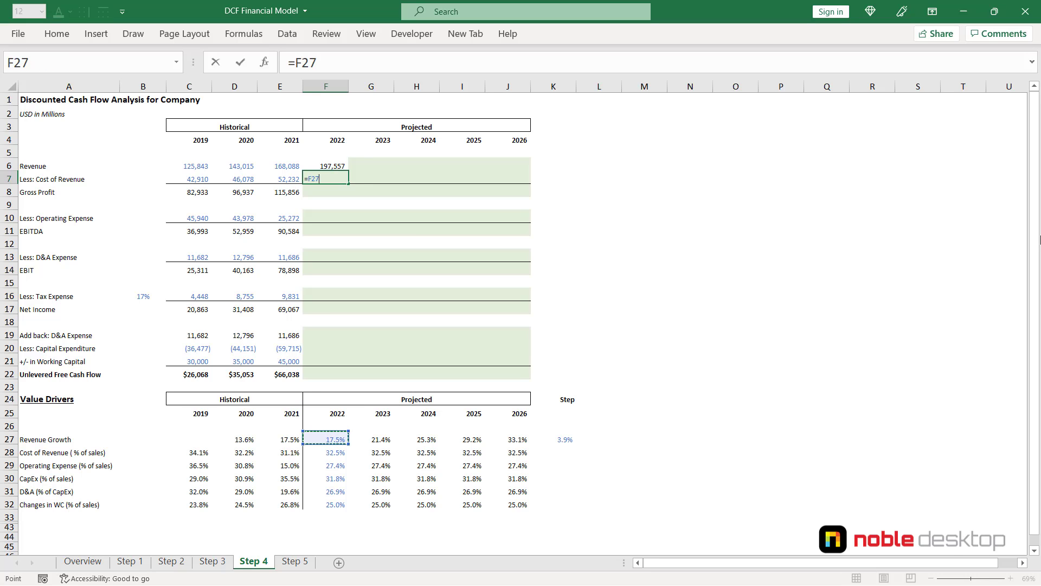
key("Down")
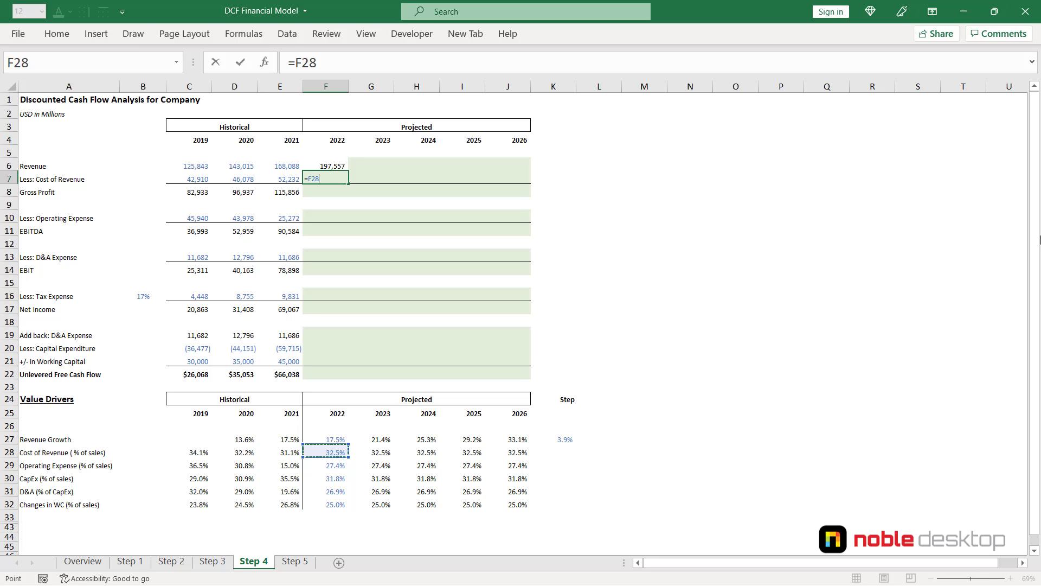
type("*")
key("Up")
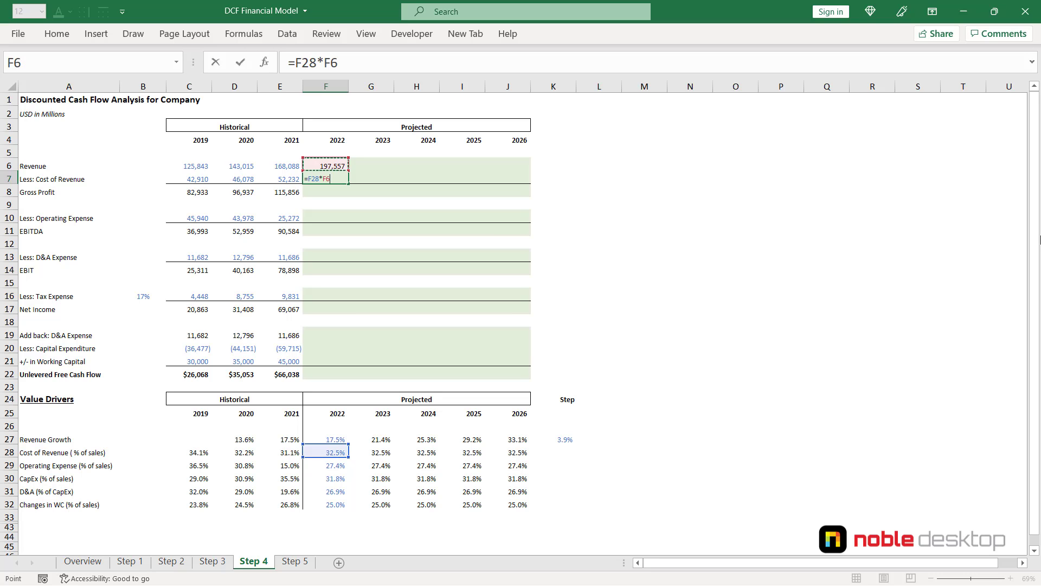
key("ctrl+Return")
Fill the 2021 gross profit formula from E8 across into F8 and check the references it uses
key("Down")
key("Left")
key("shift+Right")
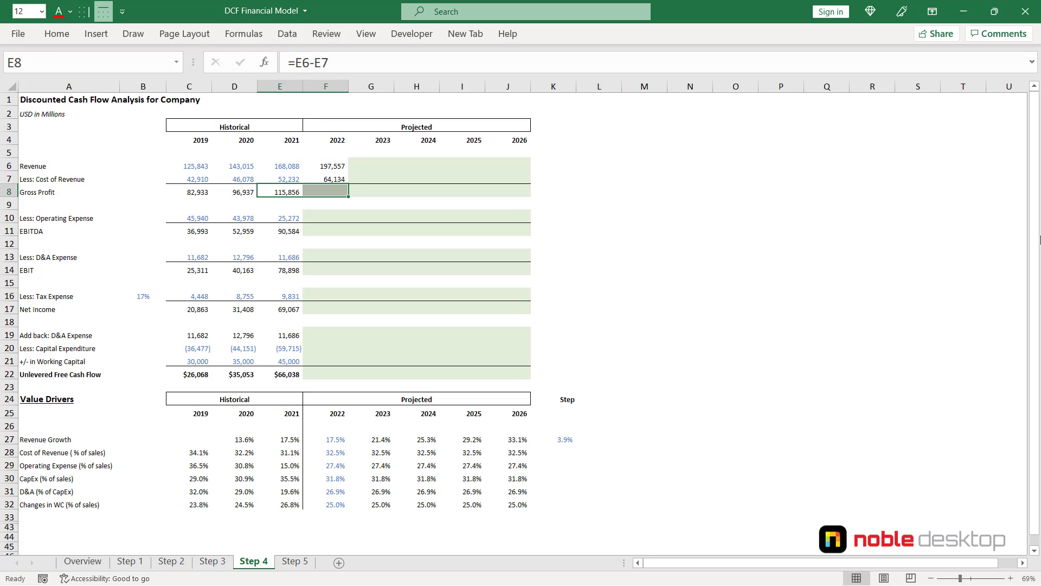
key("ctrl+r")
key("Right")
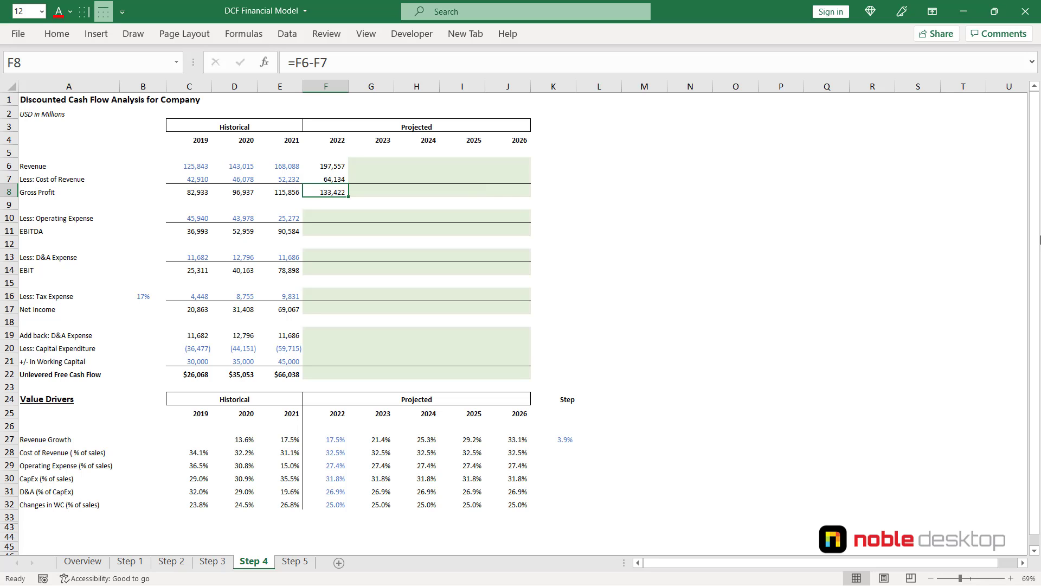
key("F2")
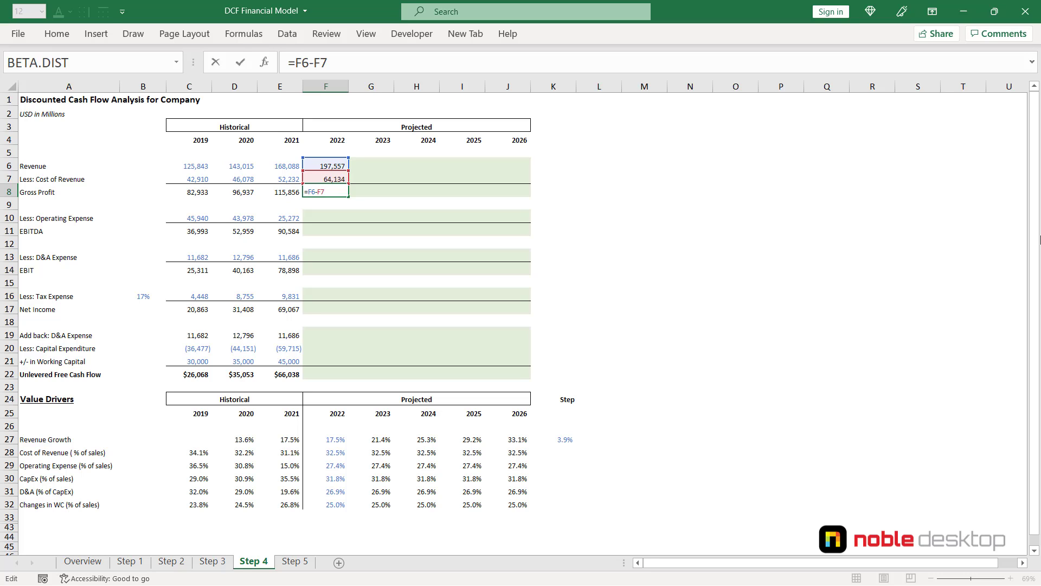
key("Escape")
Calculate the 2022 operating expense in F10 as its percentage of sales times revenue, with =F29*F6
key("Down")
key("Down")
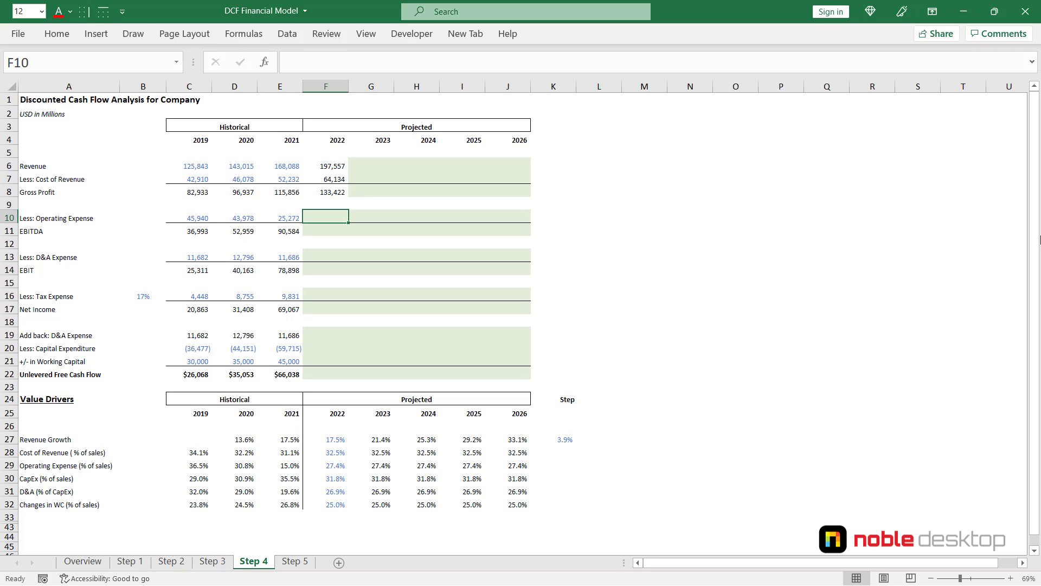
type("=")
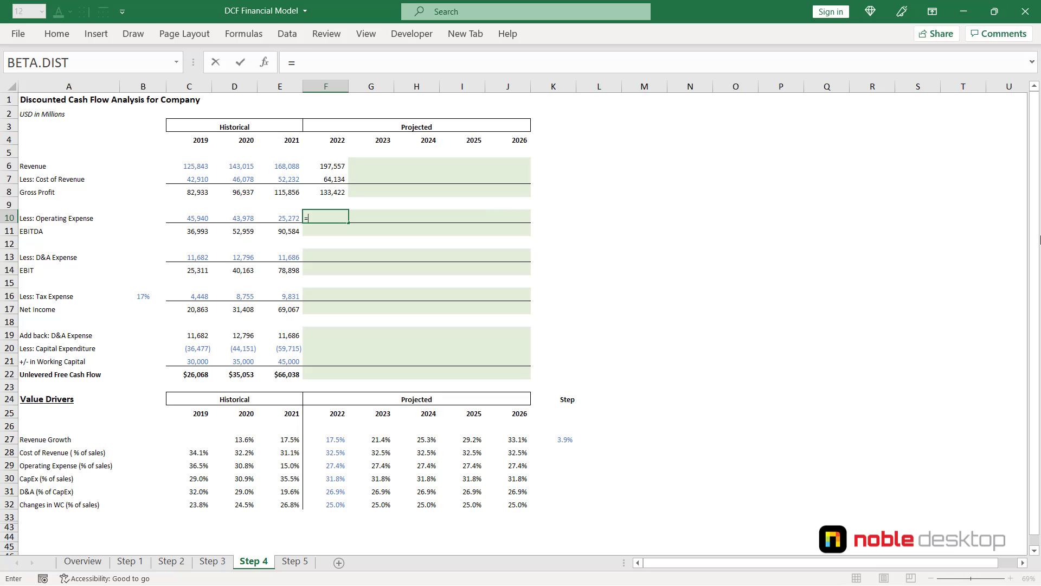
key("ctrl+Down")
key("Down")
key("Down")
key("Down")
key("Down")
key("Down")
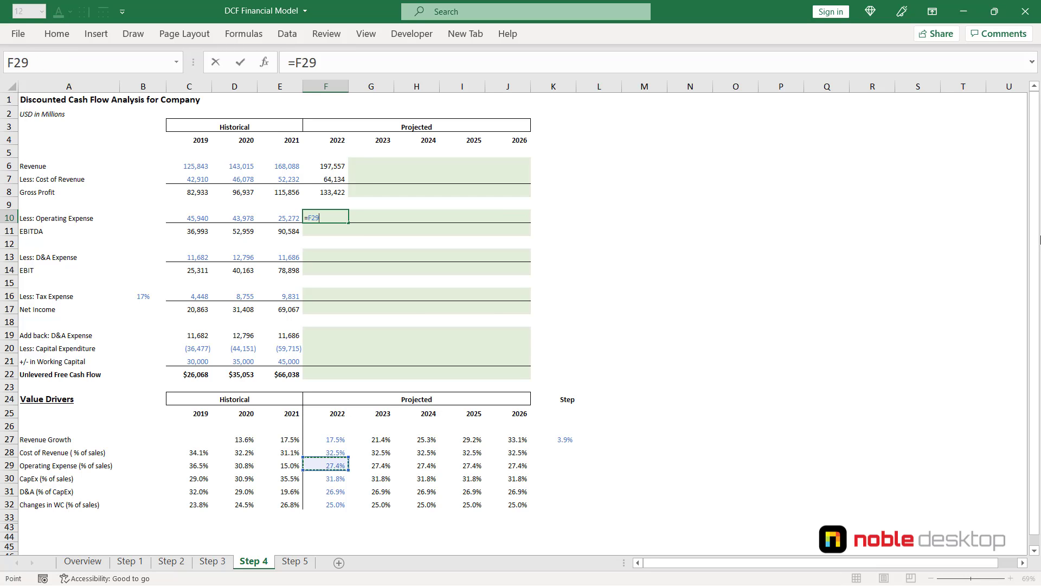
type("*")
key("Up")
key("Up")
key("Up")
key("Up")
key("Return")
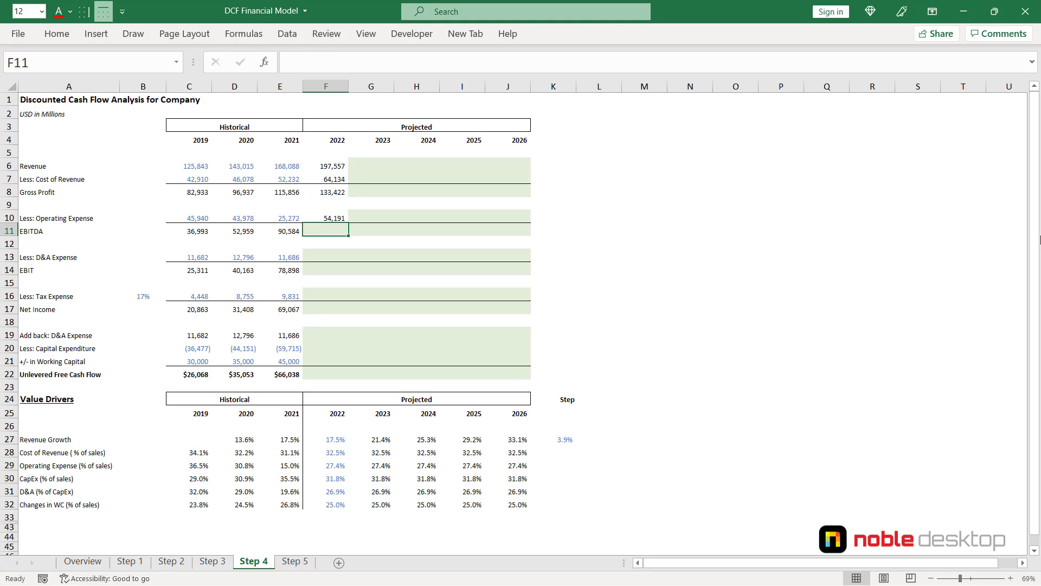
Fill the 2021 EBITDA formula from E11 across into the 2022 column at F11
key("Left")
key("shift+Right")
key("ctrl+r")
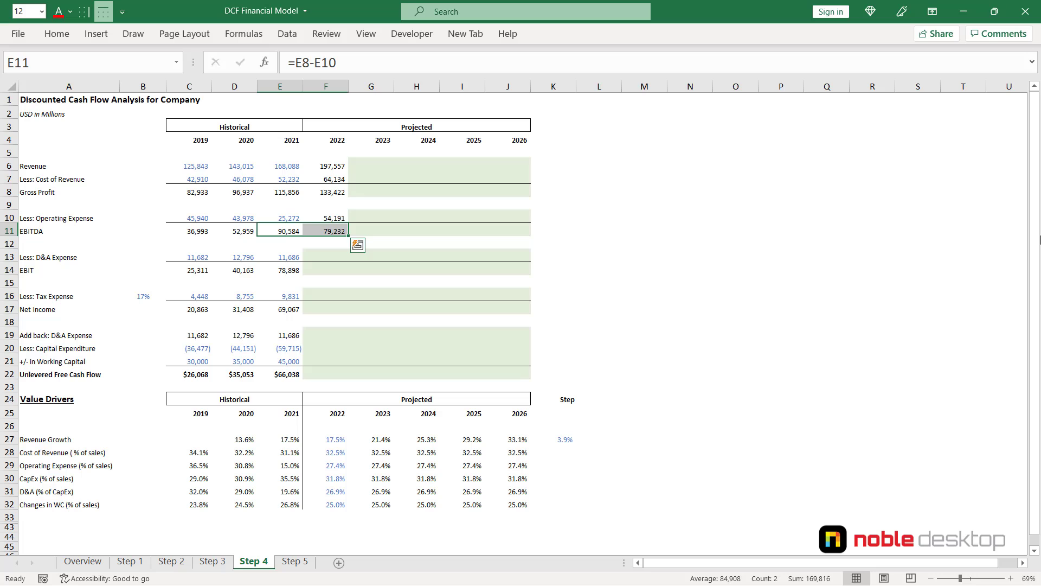
Calculate the 2022 D&A expense in F13 as a percentage of capital expenditure with the sign reversed, using =F31*F20*-1
key("Right")
key("Down")
key("Down")
key("Down")
key("Up")
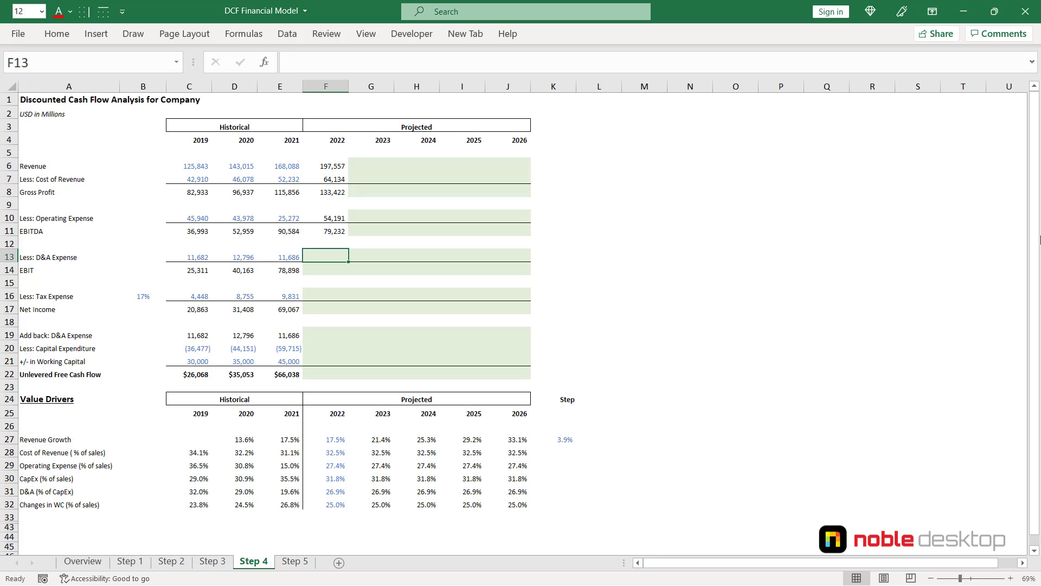
type("=")
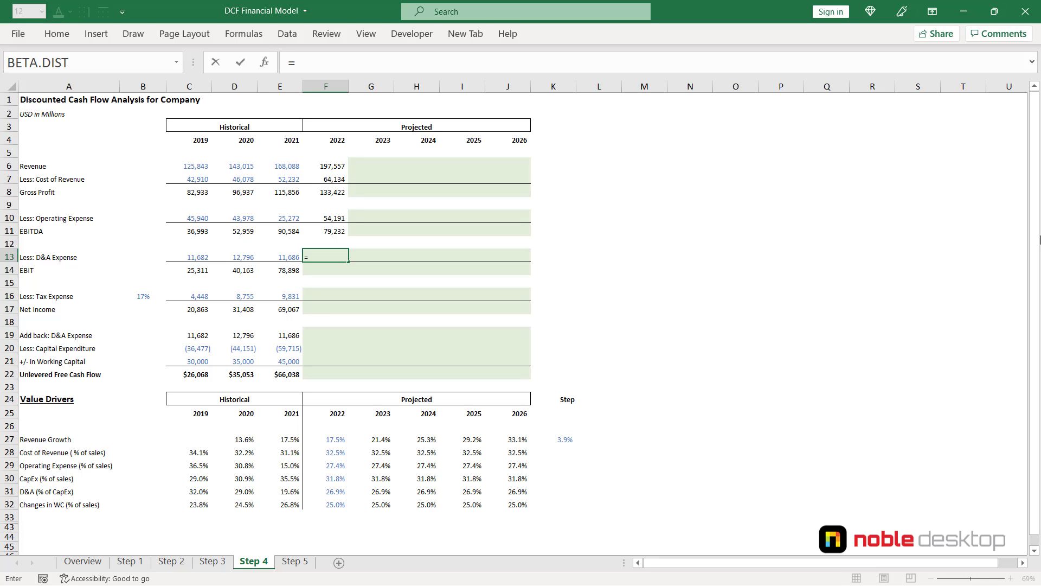
key("Down")
key("Down")
key("Down")
key("Down")
key("Down")
key("Down")
key("Down")
key("Down")
key("Down")
key("Down")
key("Down")
key("Down")
key("Down")
key("Down")
key("Down")
key("Down")
key("Down")
key("Down")
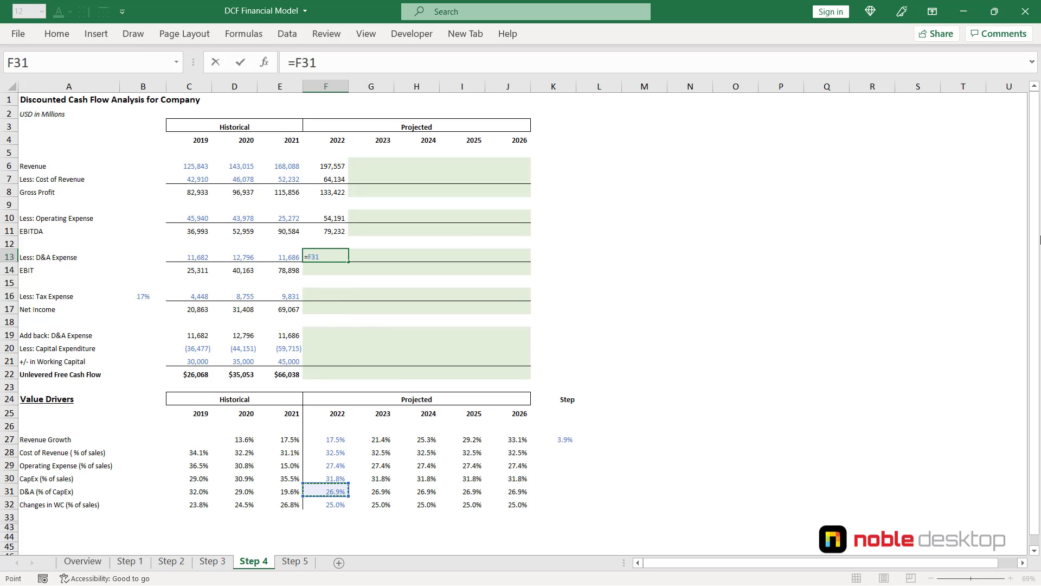
type("*")
key("Down")
key("Down")
key("Down")
key("Down")
key("Down")
key("Down")
key("Down")
key("Down")
key("Down")
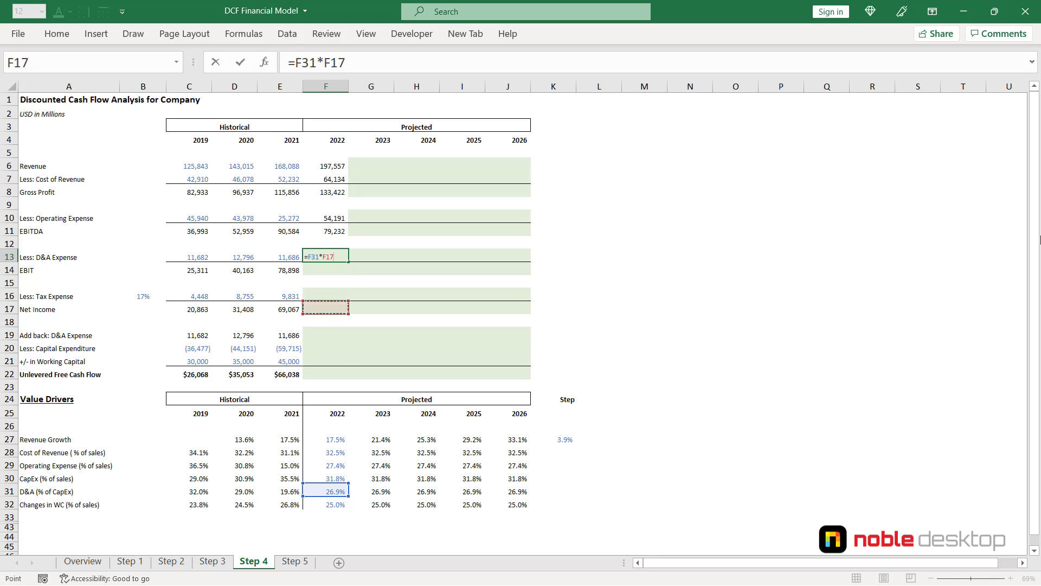
key("Up")
key("Up")
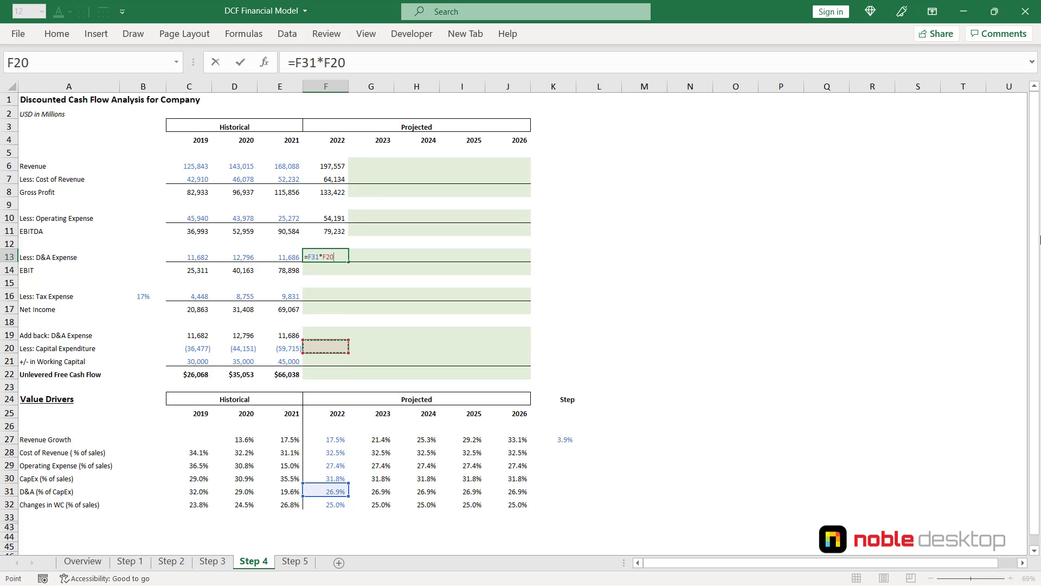
type("*")
type("-1")
key("ctrl+Return")
Fill the 2021 EBIT formula from E14 across into the 2022 column at F14
key("Down")
key("Left")
key("shift+Right")
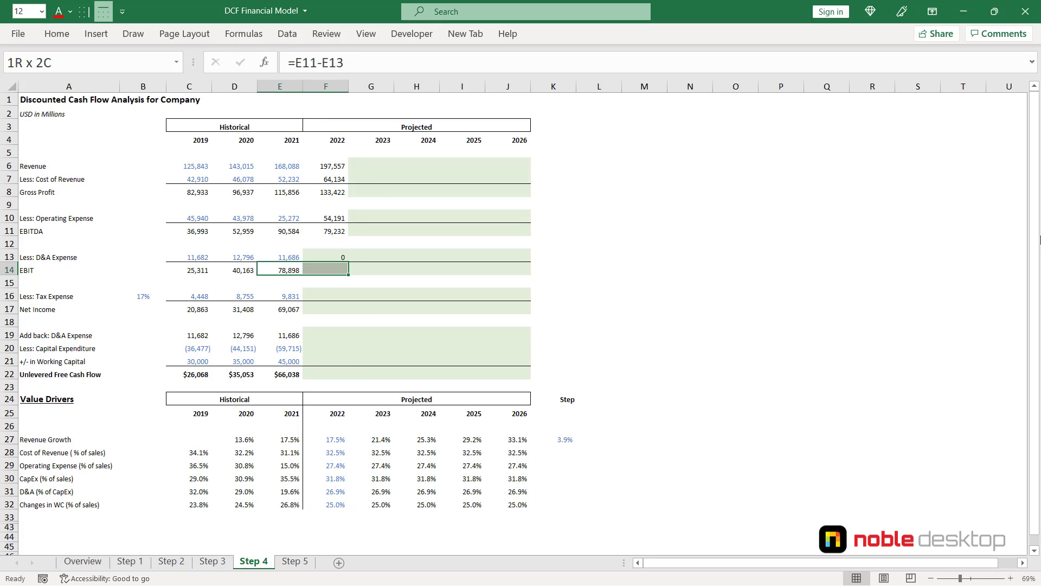
key("ctrl+r")
Calculate the 2022 tax expense in F16 as EBIT times the absolutely referenced tax rate, with =F14*$B$16
key("Right")
key("Down")
key("Down")
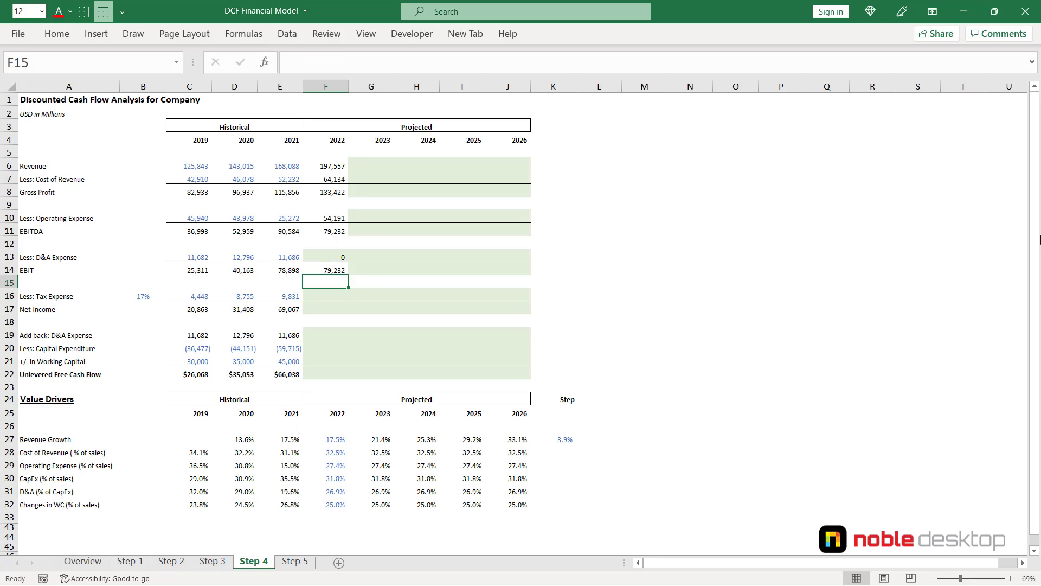
type("=")
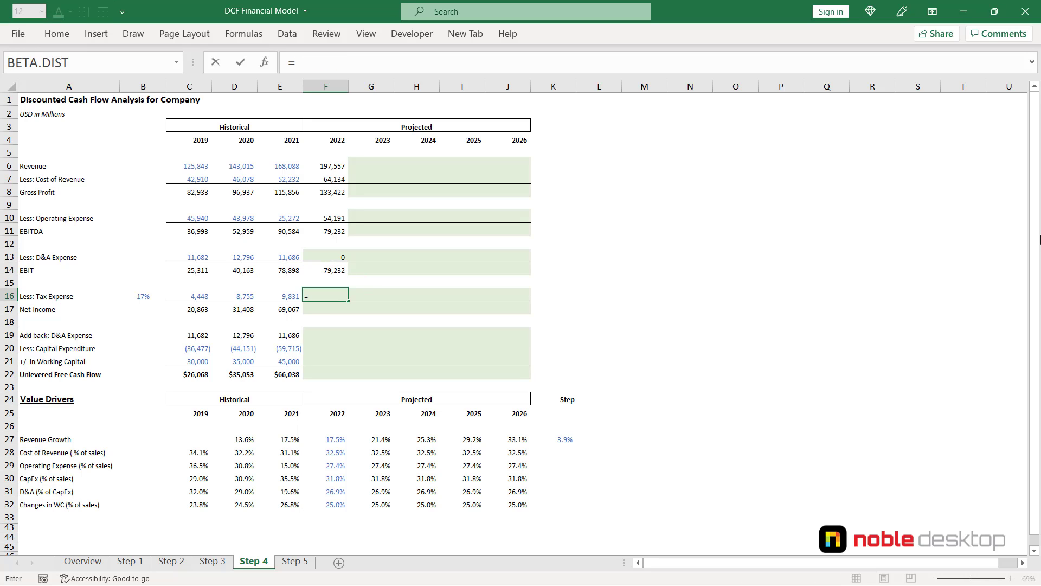
key("Up")
key("Up")
type("*")
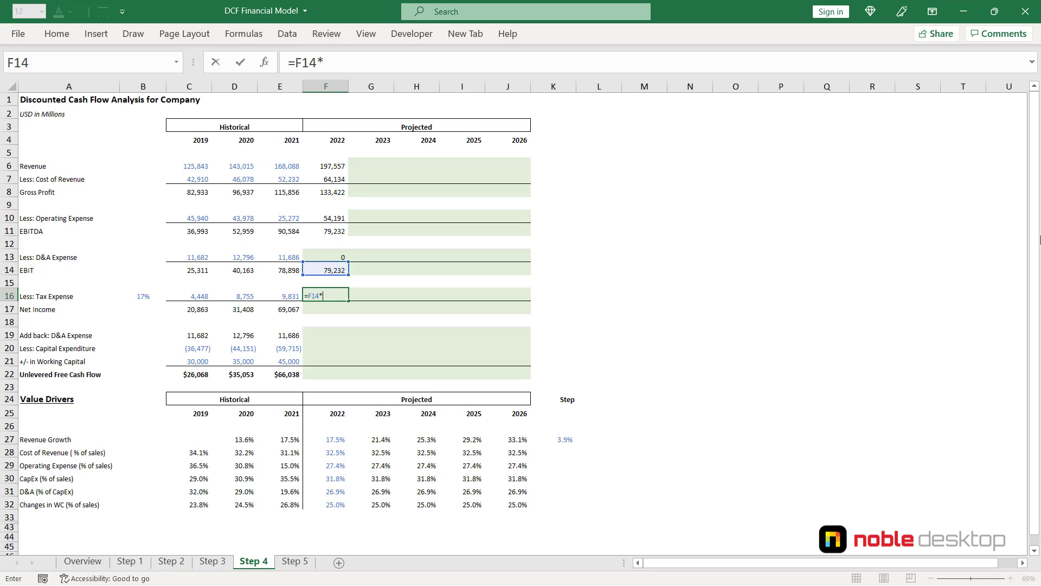
key("Left")
key("Left")
key("Left")
key("Left")
key("Left")
key("Right")
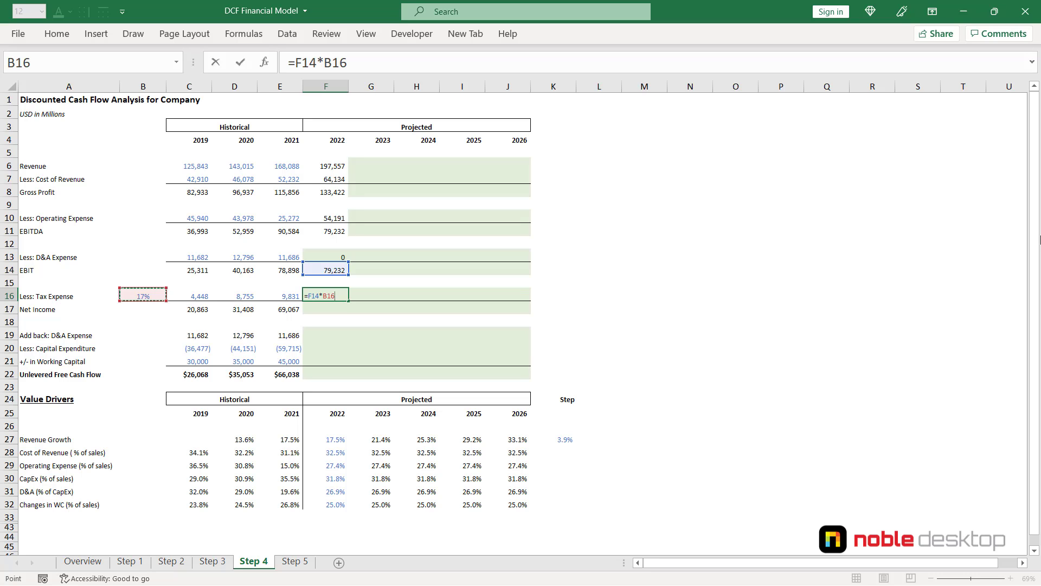
key("F4")
key("ctrl+Return")
Fill the 2021 net income formula from E17 across into the 2022 column at F17
key("Down")
key("Left")
key("shift+Right")
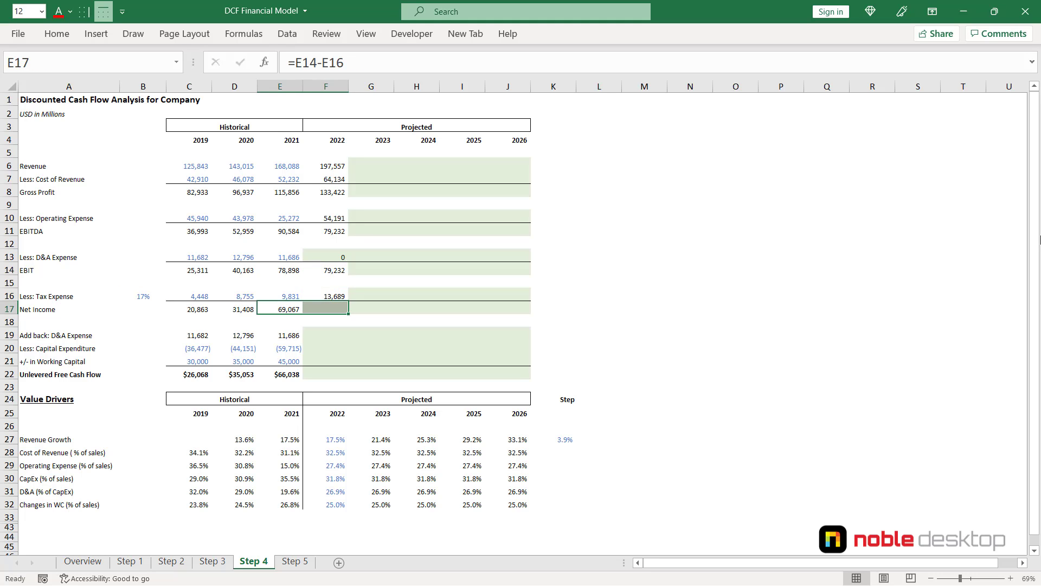
key("ctrl+r")
Link the 2022 D&A add-back in F19 to the D&A expense above, with =F13
key("Right")
key("Down")
key("Down")
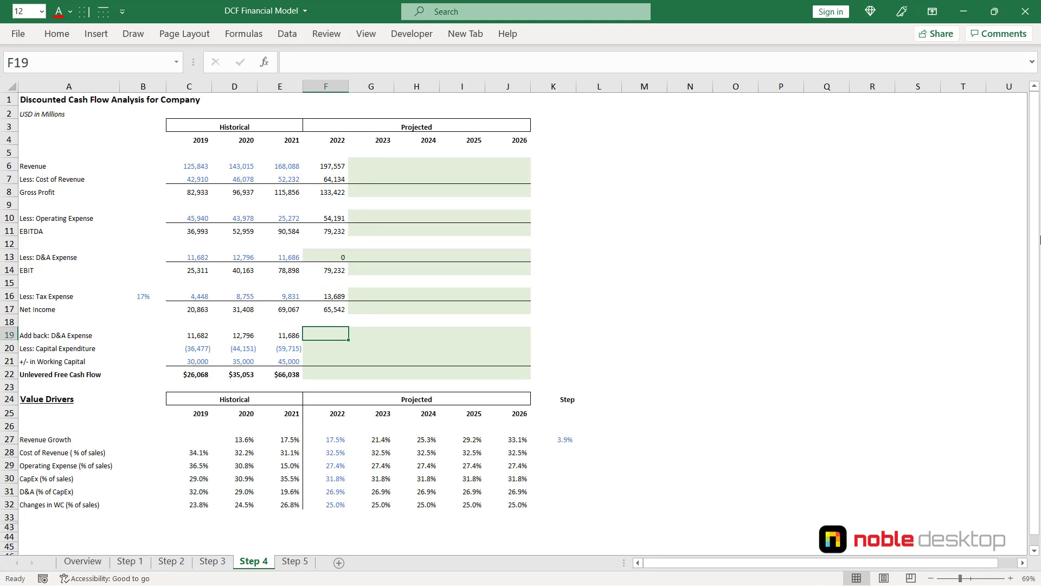
type("=")
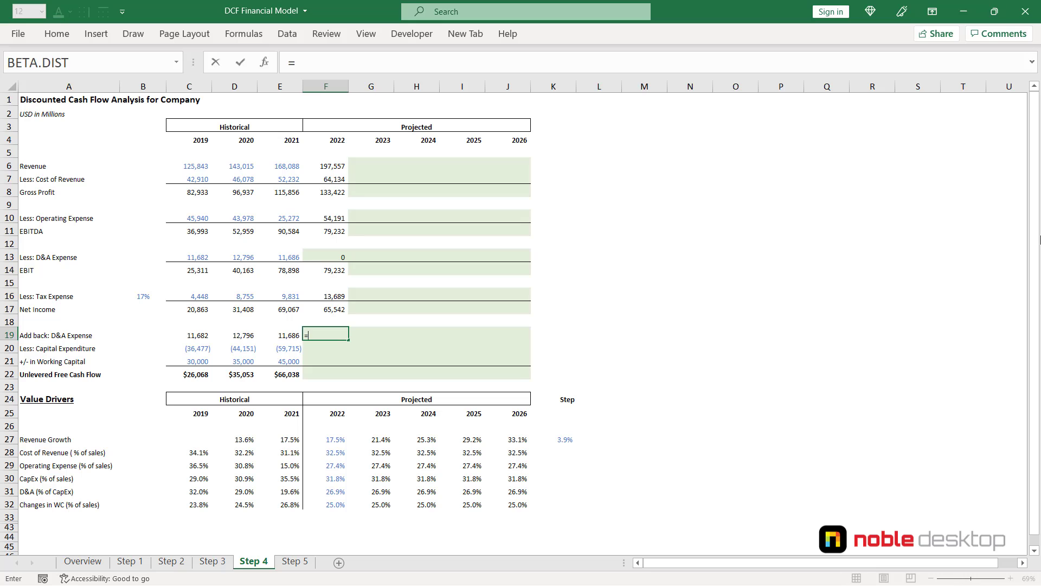
key("Up")
key("Up")
key("Up")
key("Up")
key("Up")
key("Up")
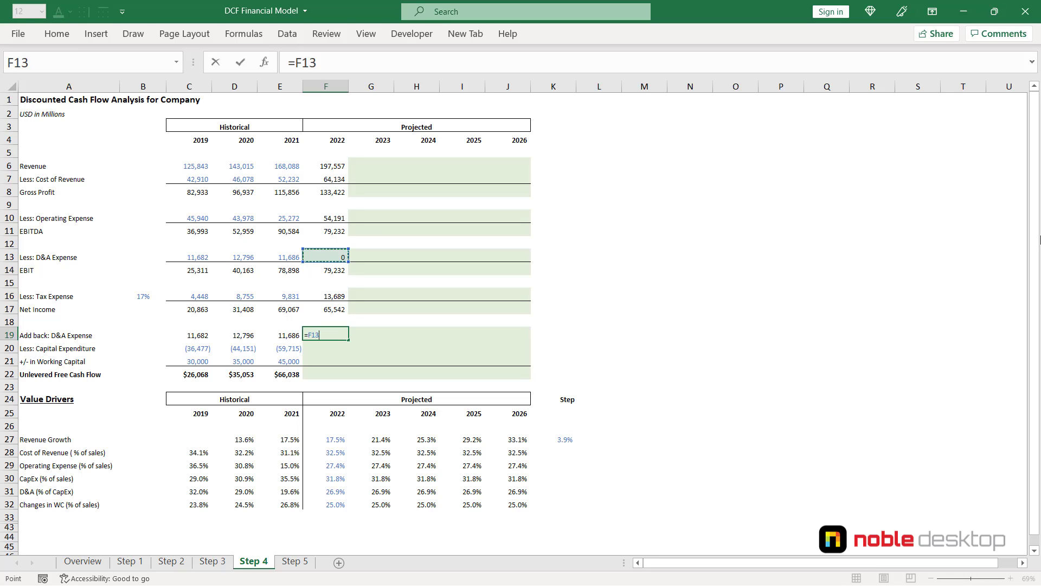
key("Return")
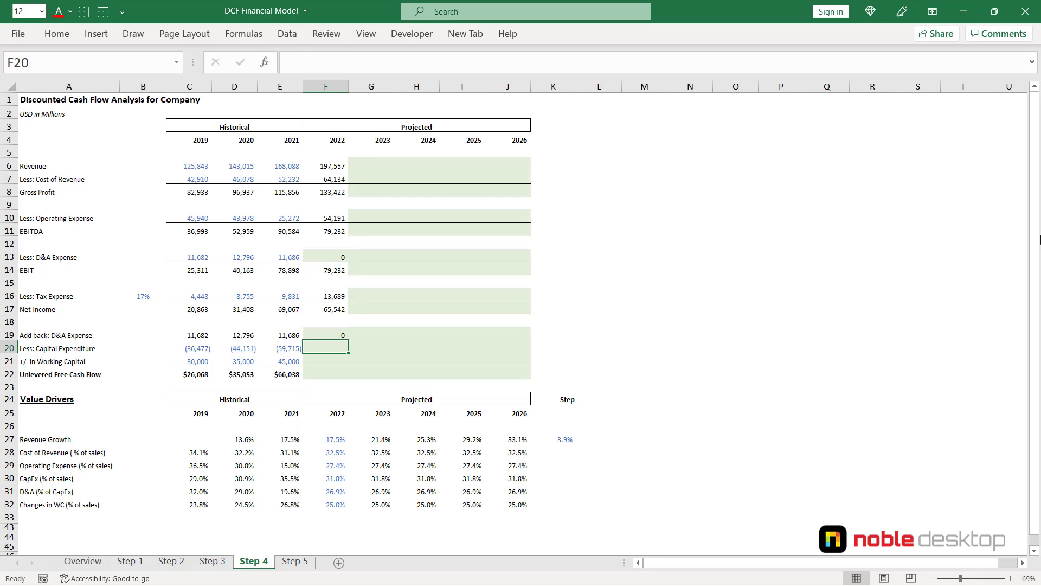
Calculate the 2022 capital expenditure in F20 as a negative percentage of revenue, with =F30*F6*-1
type("=")
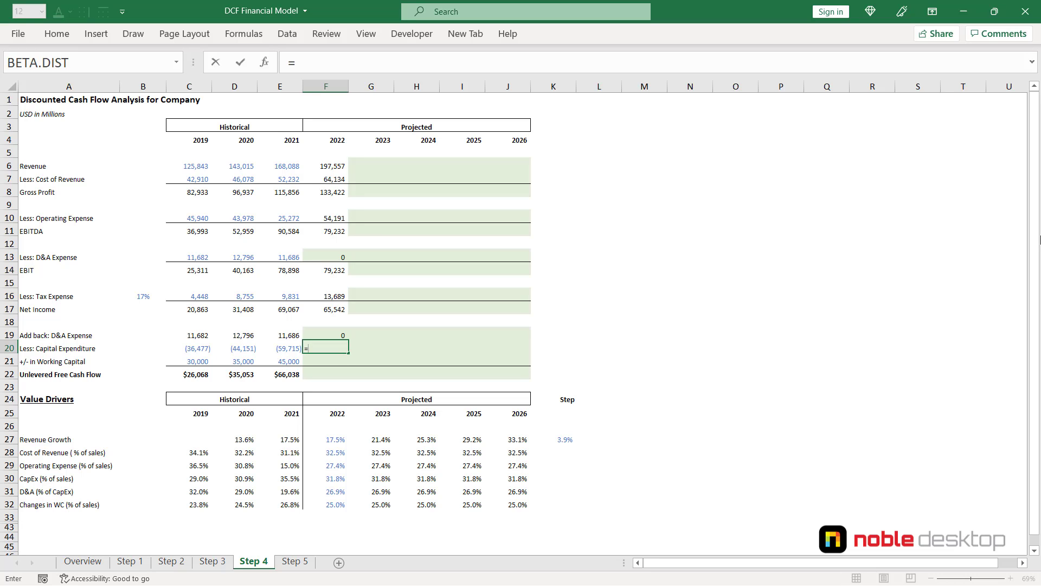
key("Down")
key("Down")
key("Down")
key("Down")
key("Down")
key("Down")
key("Down")
key("Down")
key("Down")
key("Down")
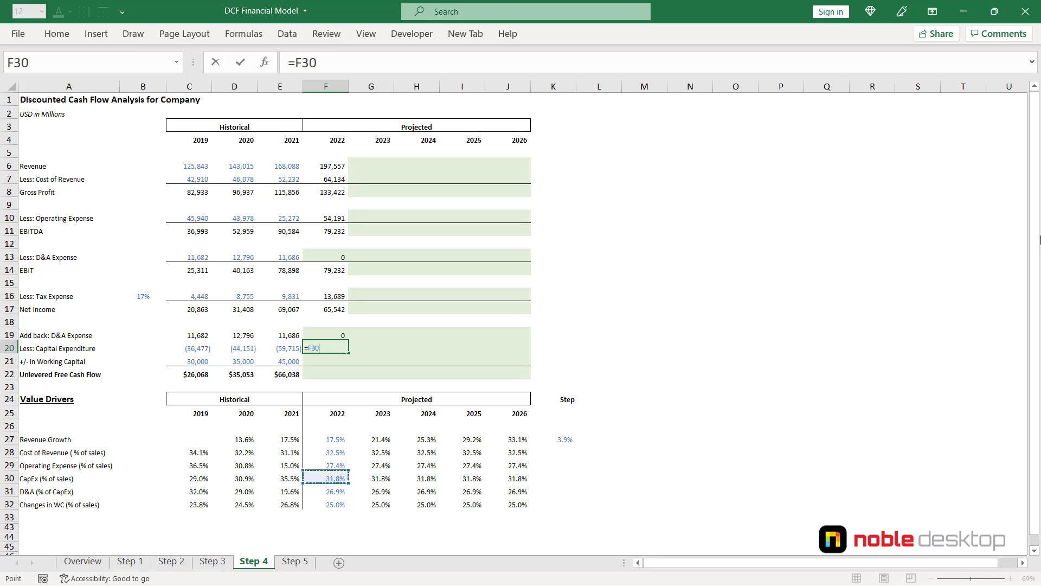
type("*")
key("Up")
key("Up")
key("Up")
key("Up")
key("Up")
key("Up")
key("Up")
key("Up")
key("Up")
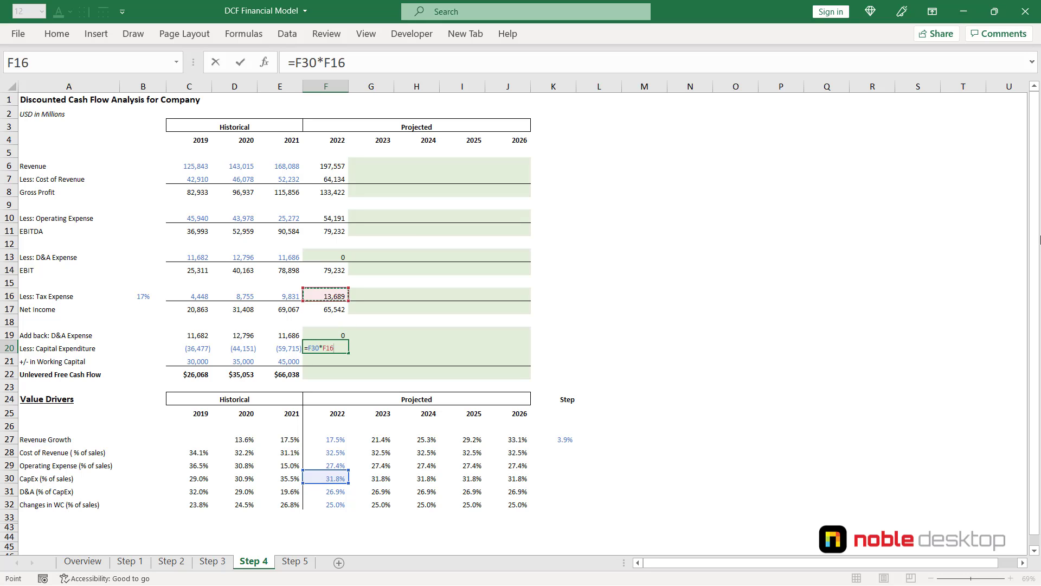
key("Up")
key("Up")
key("Up")
key("Up")
key("Up")
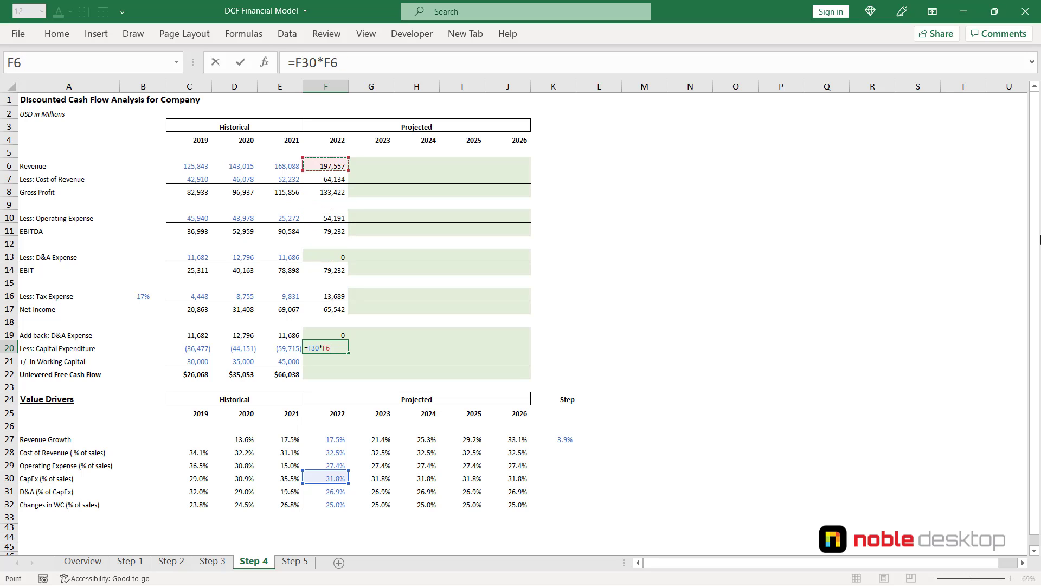
type("*-1")
key("ctrl+Return")
key("Down")
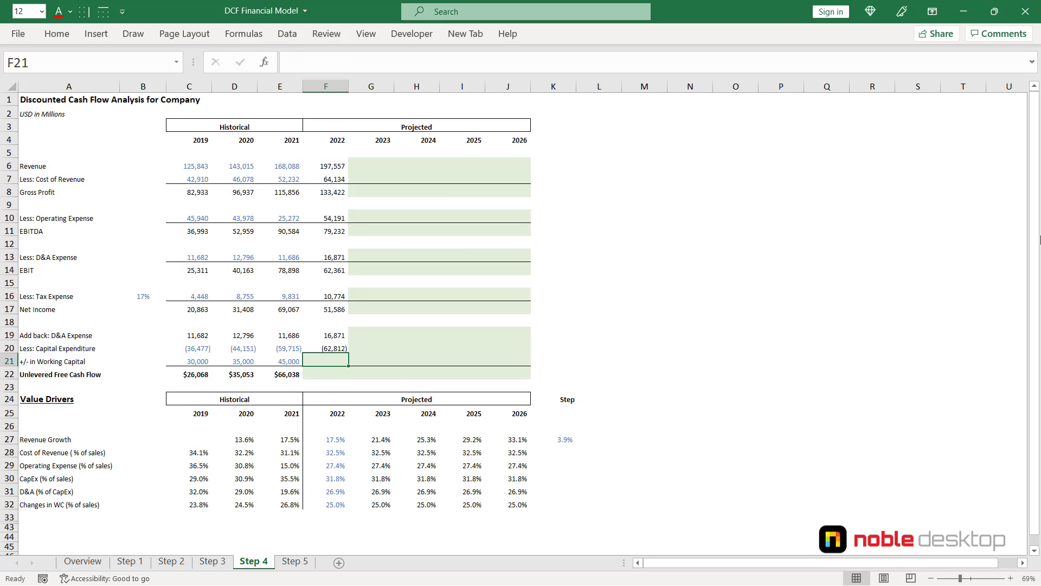
Calculate the 2022 working capital change in F21 as its sales percentage times revenue, with =F32*F6
type("=")
key("Down")
key("Down")
key("Down")
key("Down")
key("Down")
key("Down")
key("Down")
key("Down")
key("Down")
key("Down")
key("Down")
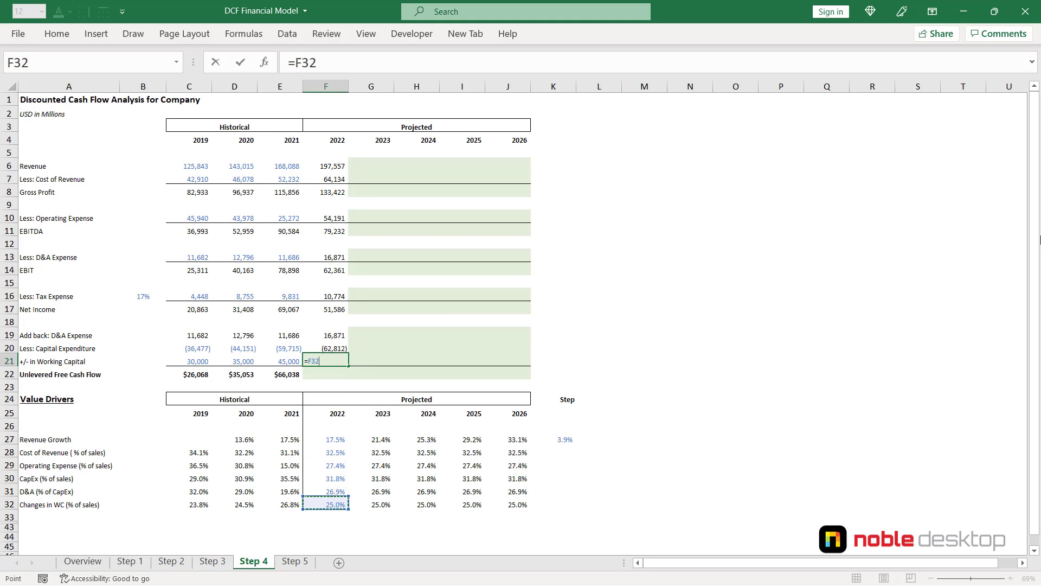
type("*")
key("Up")
key("Up")
key("Up")
key("Up")
key("Up")
key("Up")
key("Up")
key("Up")
key("Up")
key("Up")
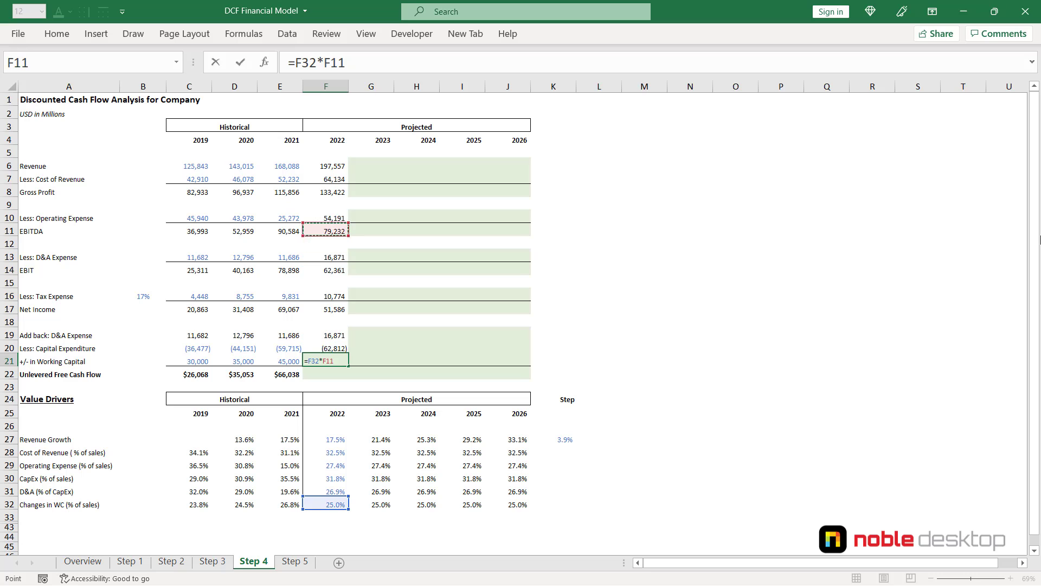
key("Up")
key("Up")
key("Up")
key("Up")
key("Up")
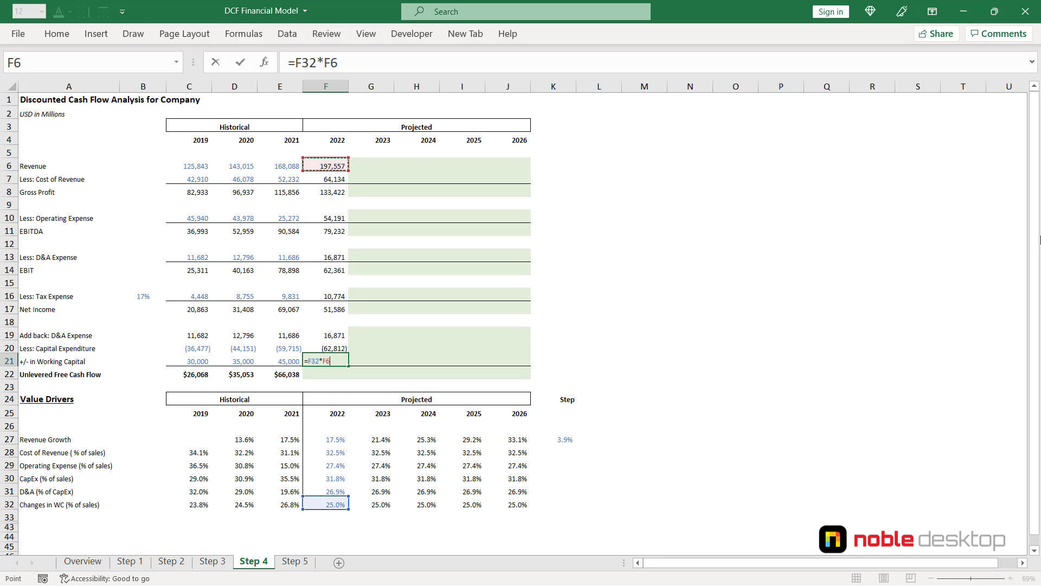
key("Return")
Fill the 2021 unlevered free cash flow formula from E22 across into the 2022 column at F22
key("Left")
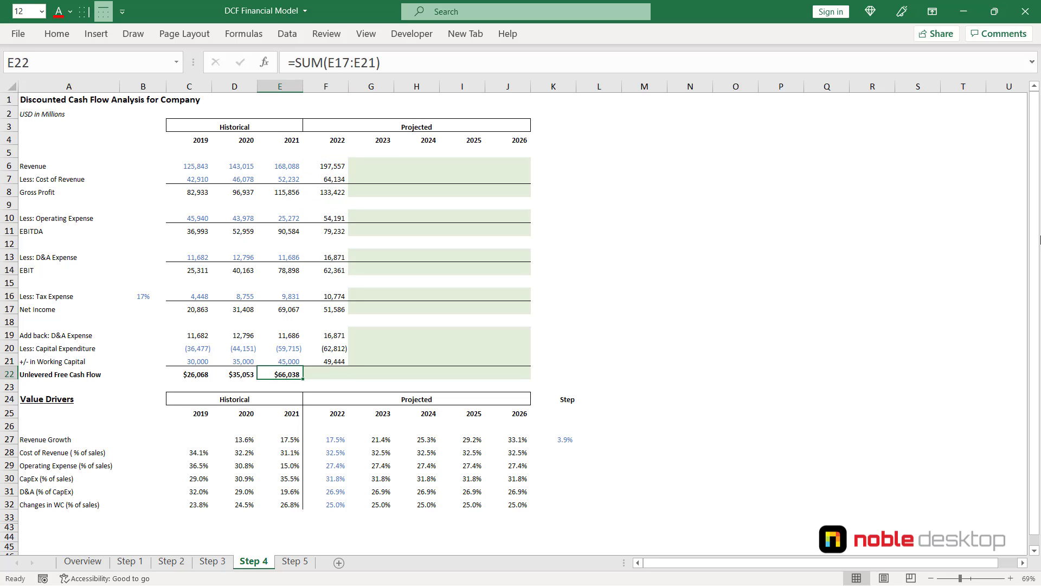
key("shift+Right")
key("ctrl+r")
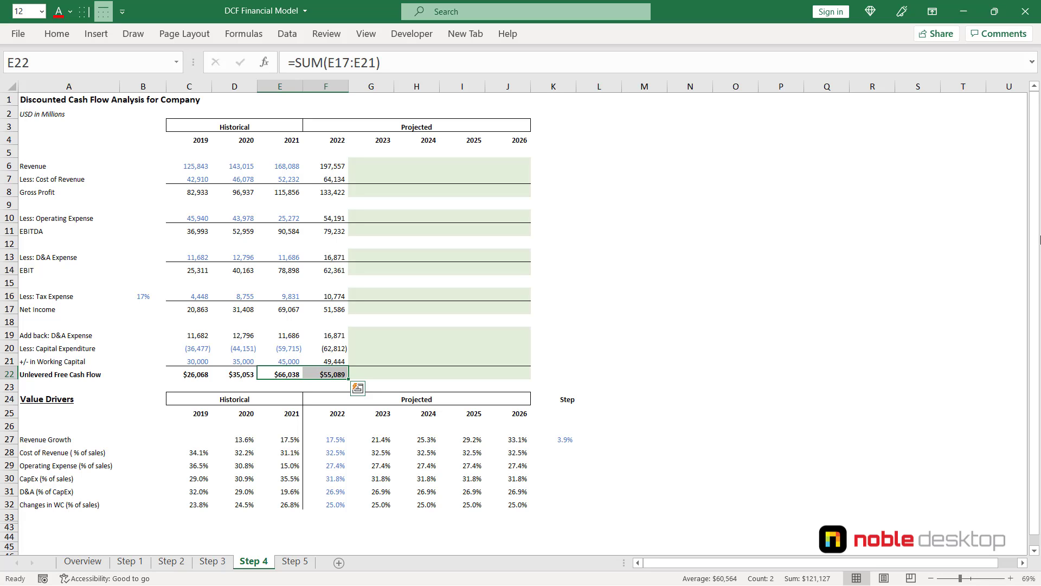
Fill all 2022 projection formulas across through 2026, over the range F6:J22
key("Right")
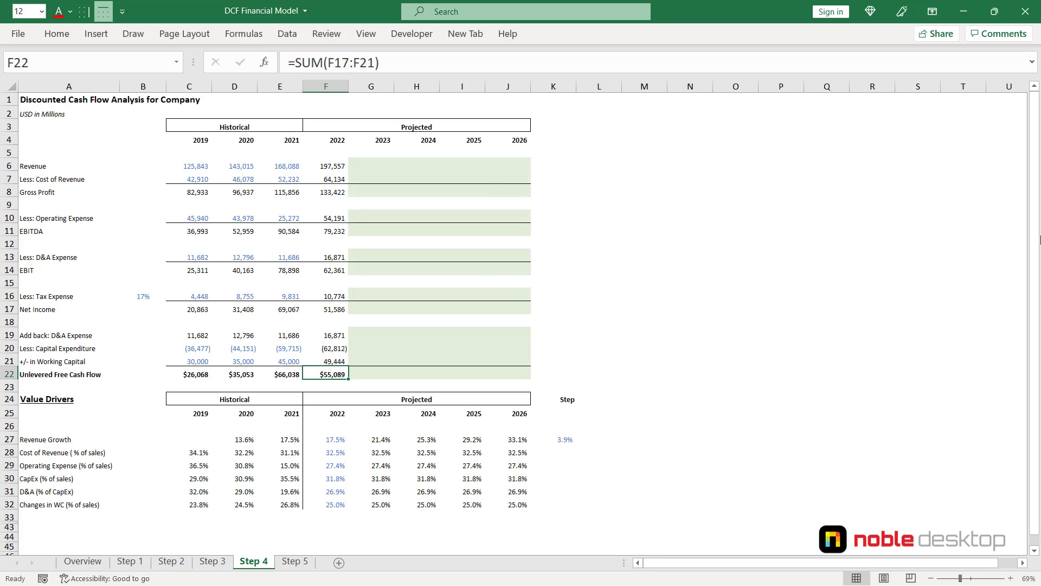
key("ctrl+g")
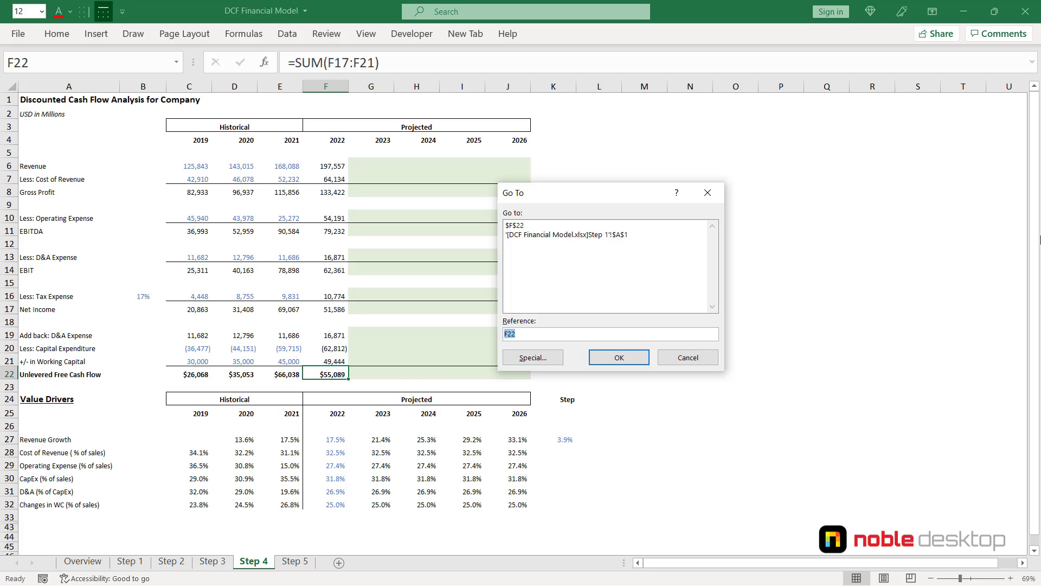
type("j6")
key("shift+Return")
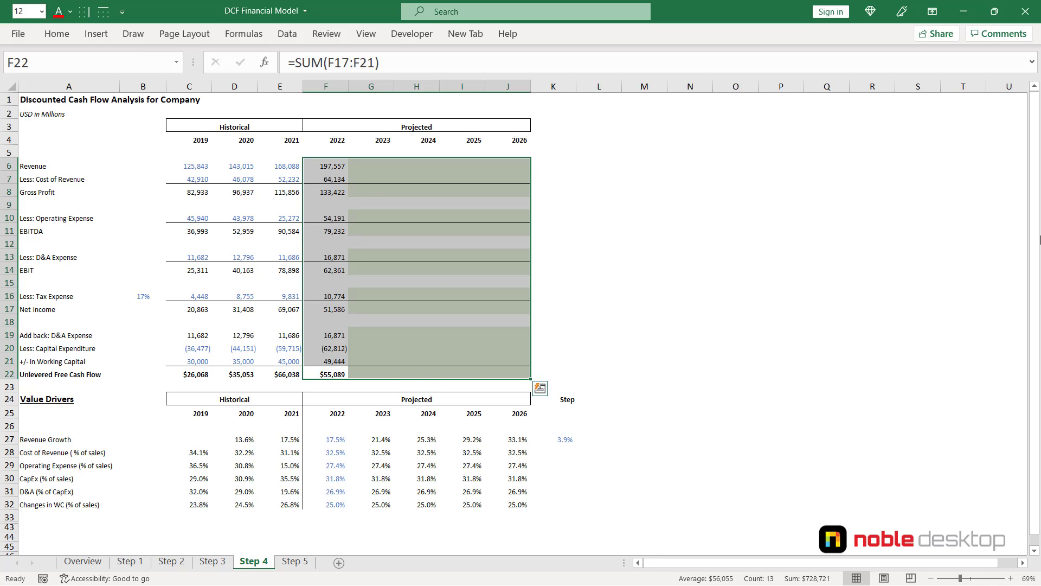
key("ctrl+r")
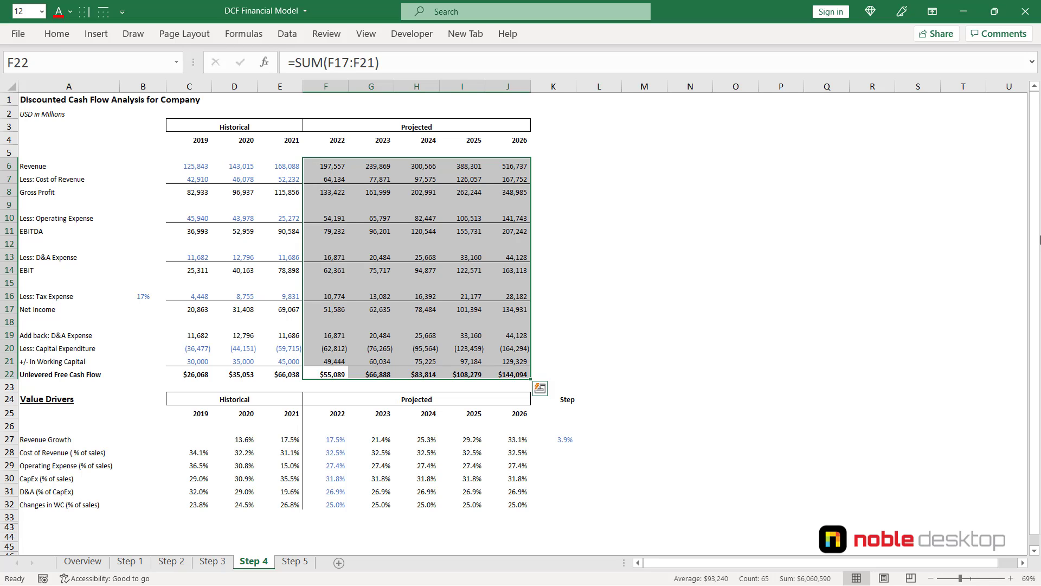
Add a right border to E4:E22 to separate historical from projected years, and return to cell A1
key("ctrl+g")
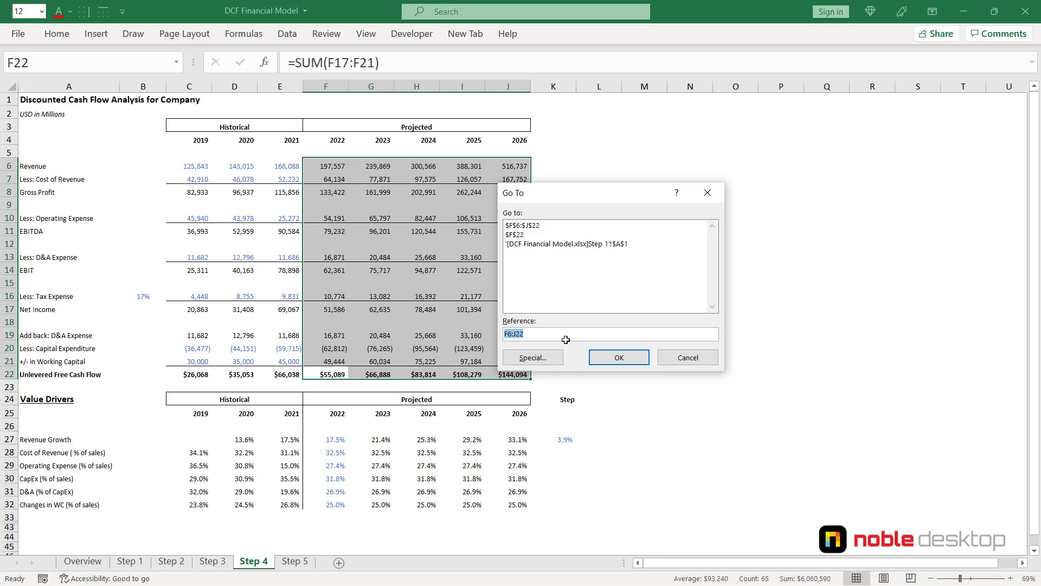
type("e4:e22")
key("Return")
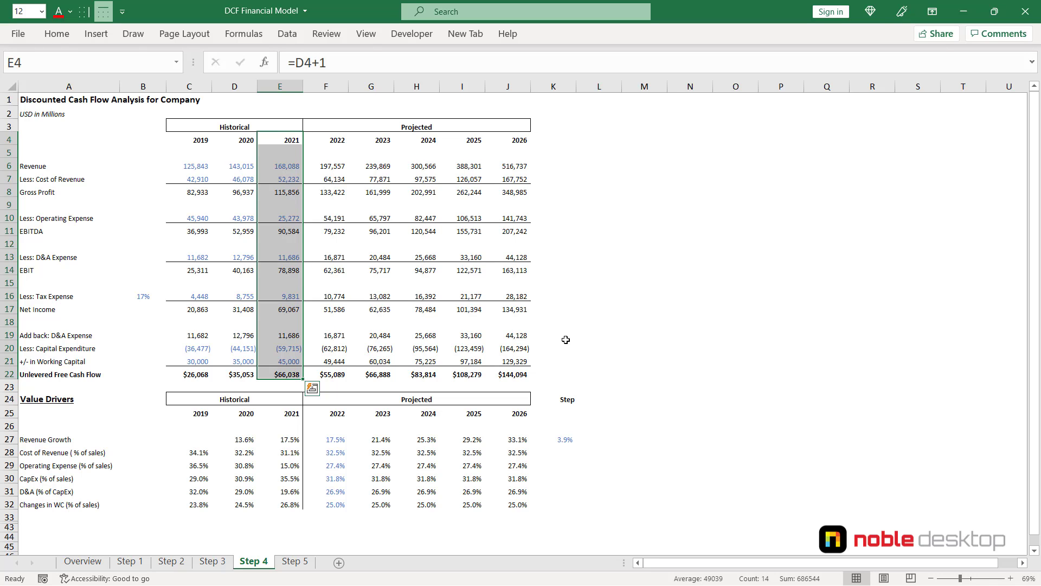
key("alt")
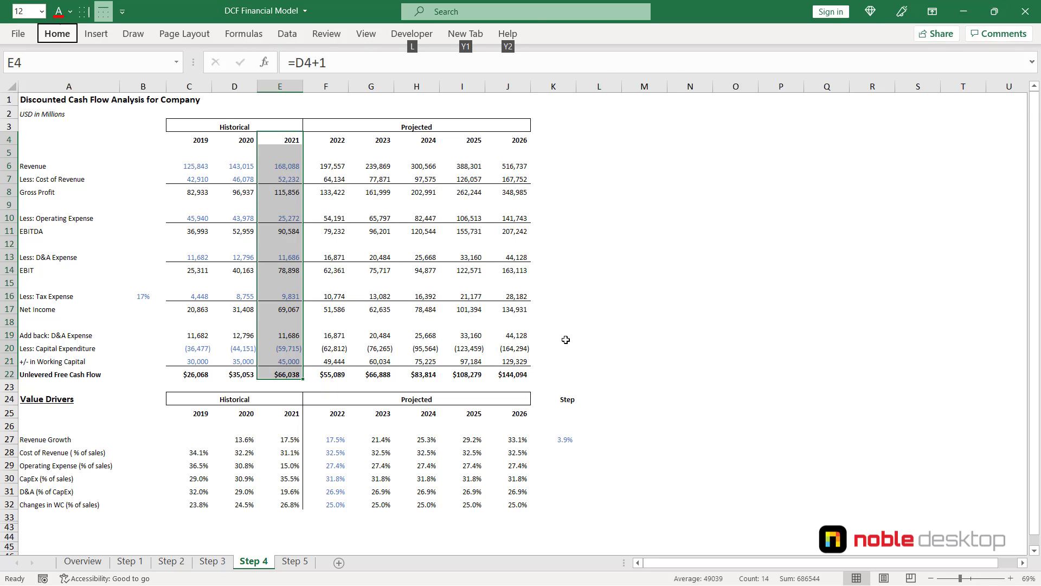
key("h")
key("b")
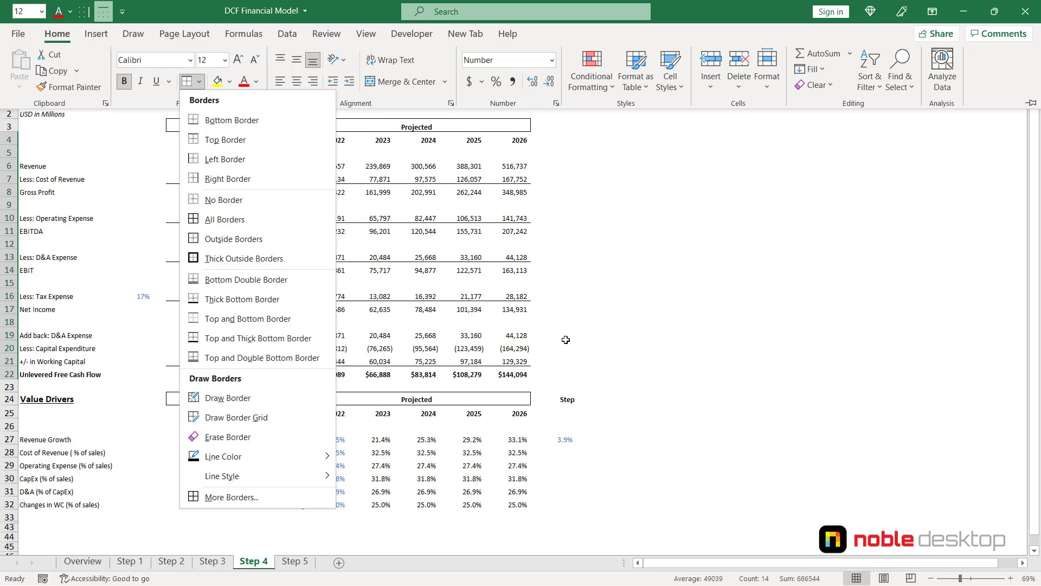
key("r")
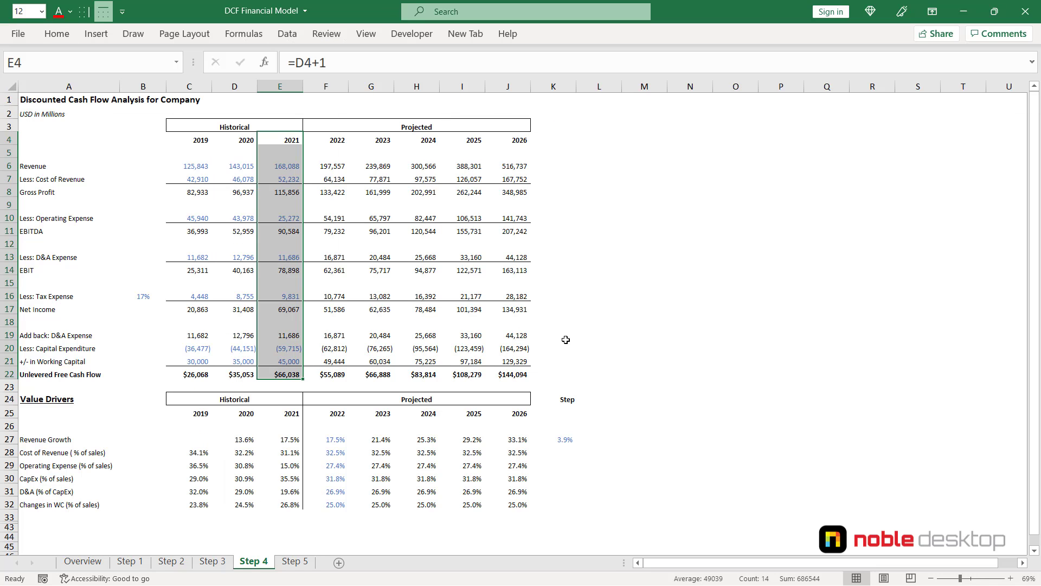
key("ctrl+Home")
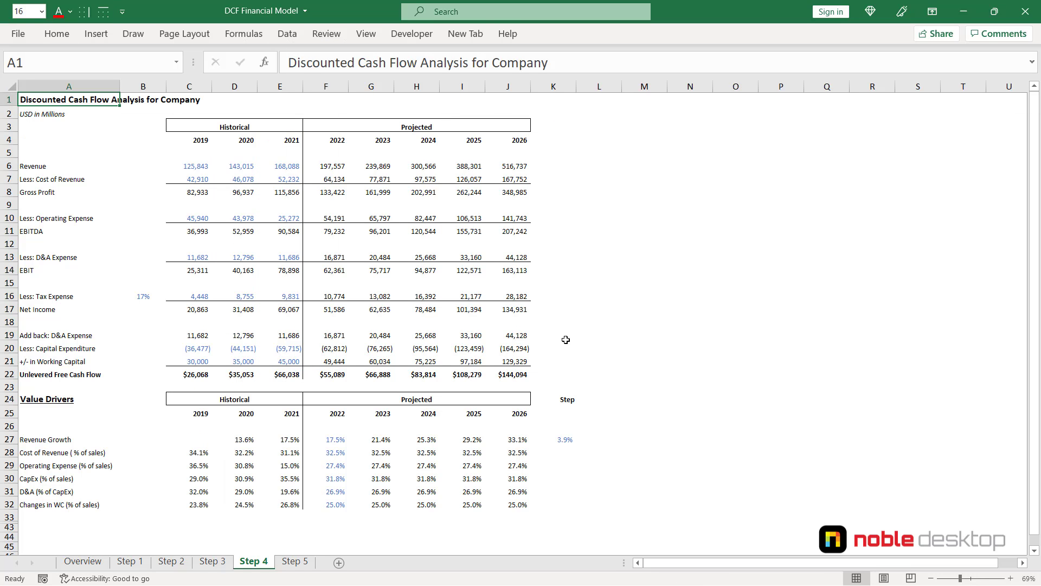